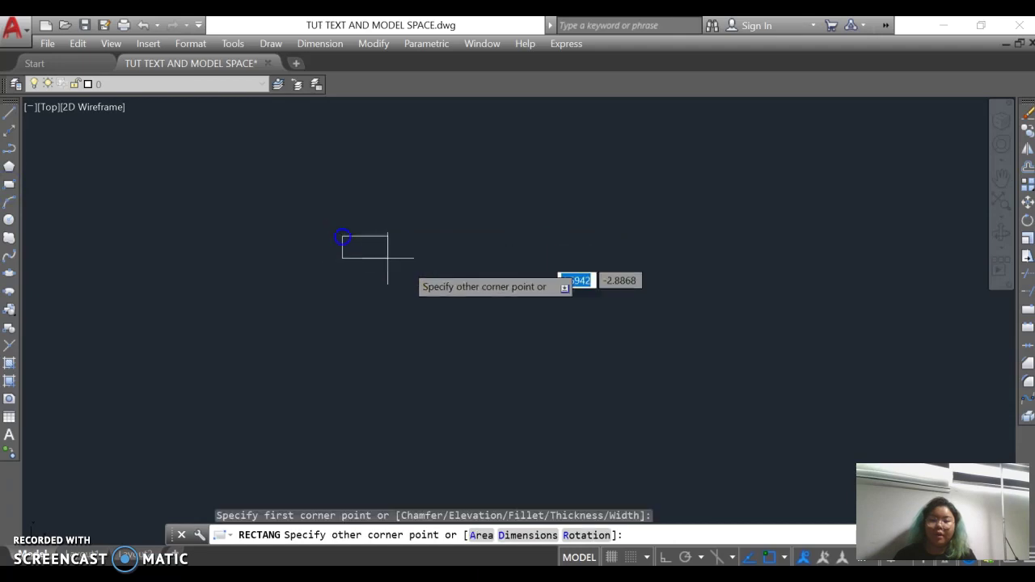
# - Complete a rectangle in the middle of model space by placing its lower-right corner
pyautogui.click(640, 422)
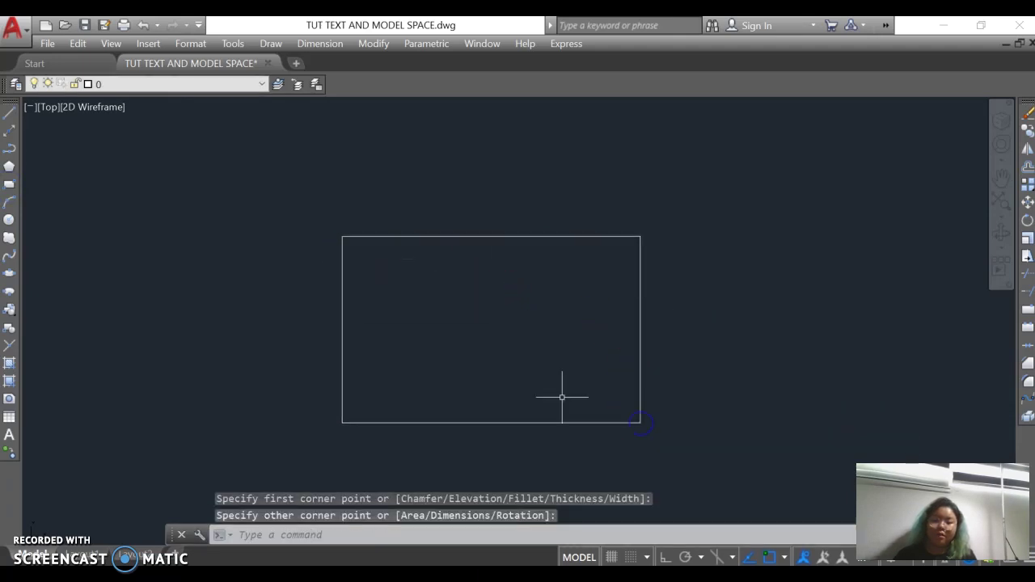
pyautogui.click(153, 382)
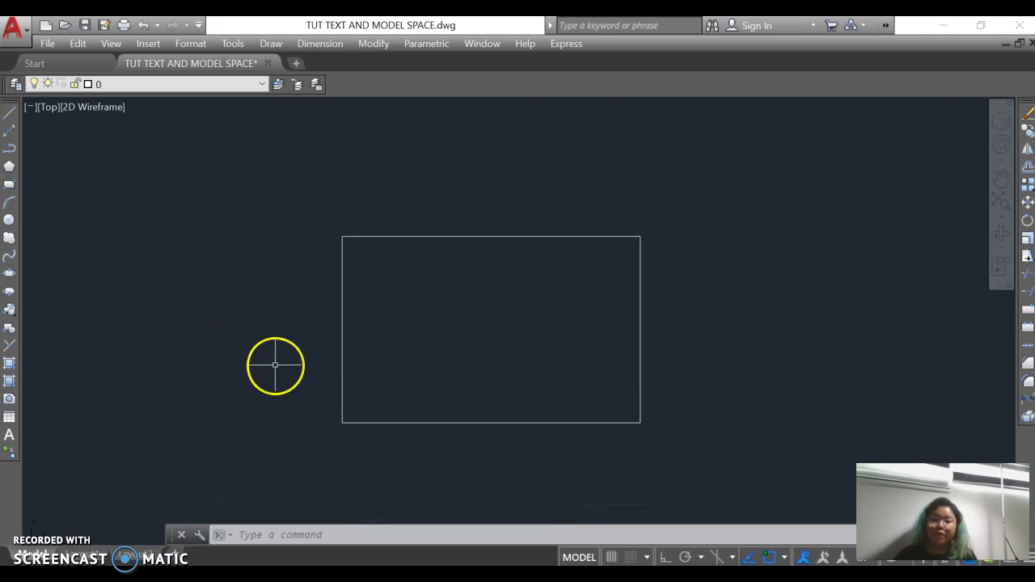
# - Define a multiline text box inside the rectangle
pyautogui.click(11, 435)
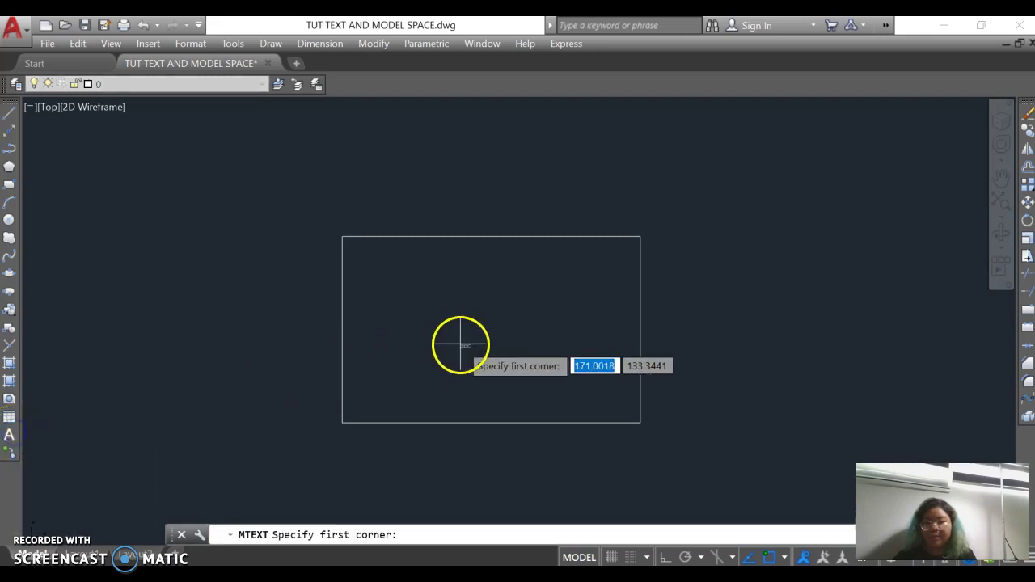
pyautogui.click(419, 301)
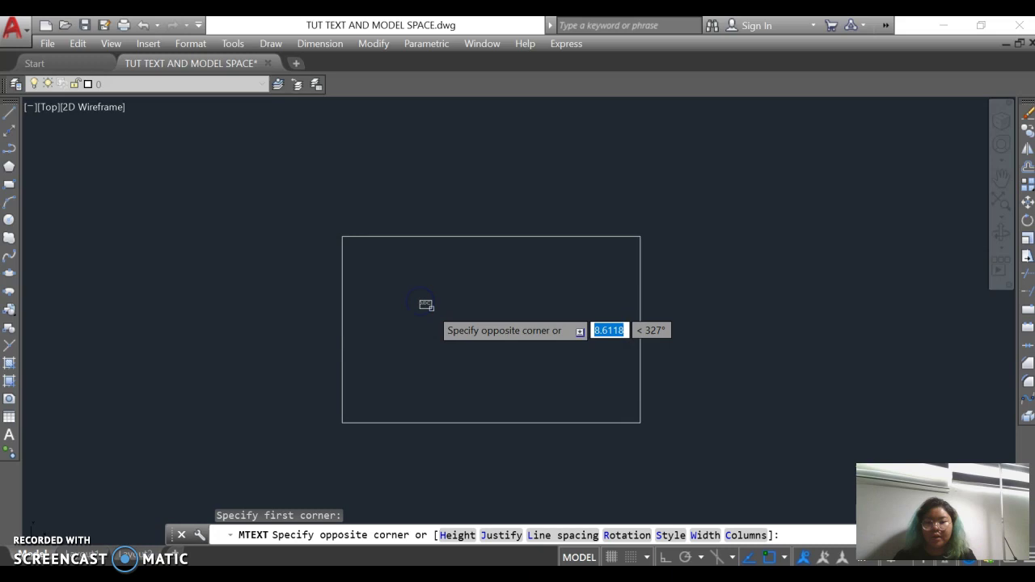
pyautogui.click(573, 358)
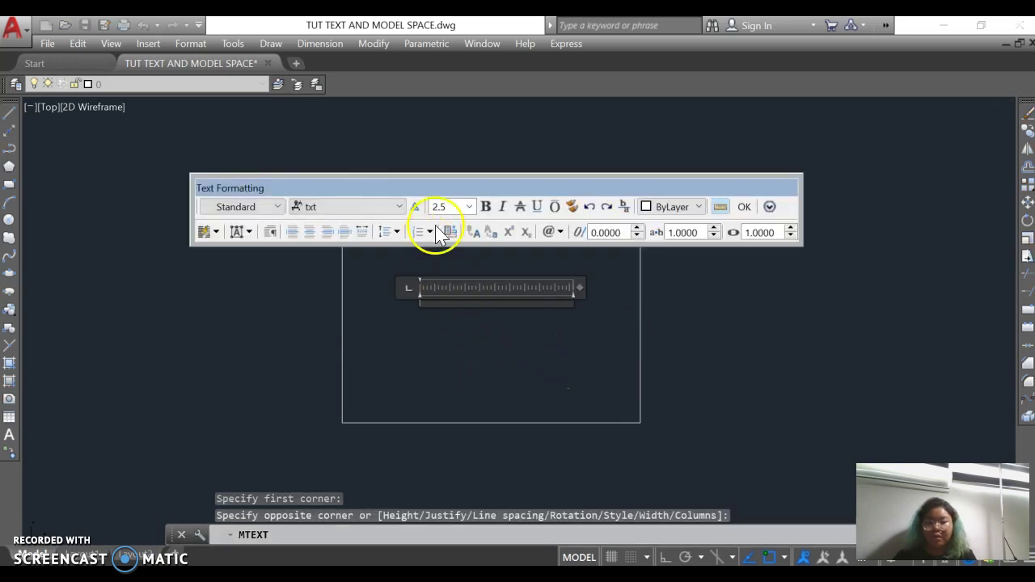
pyautogui.click(382, 213)
pyautogui.scroll(1, 358, 317)
pyautogui.scroll(-1, 359, 319)
pyautogui.scroll(12, 359, 320)
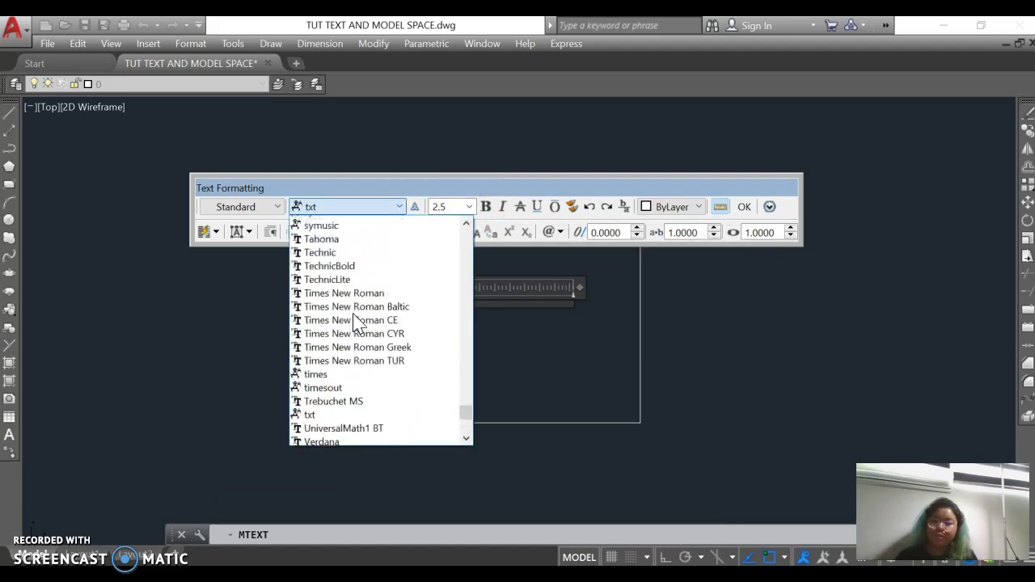
pyautogui.click(400, 208)
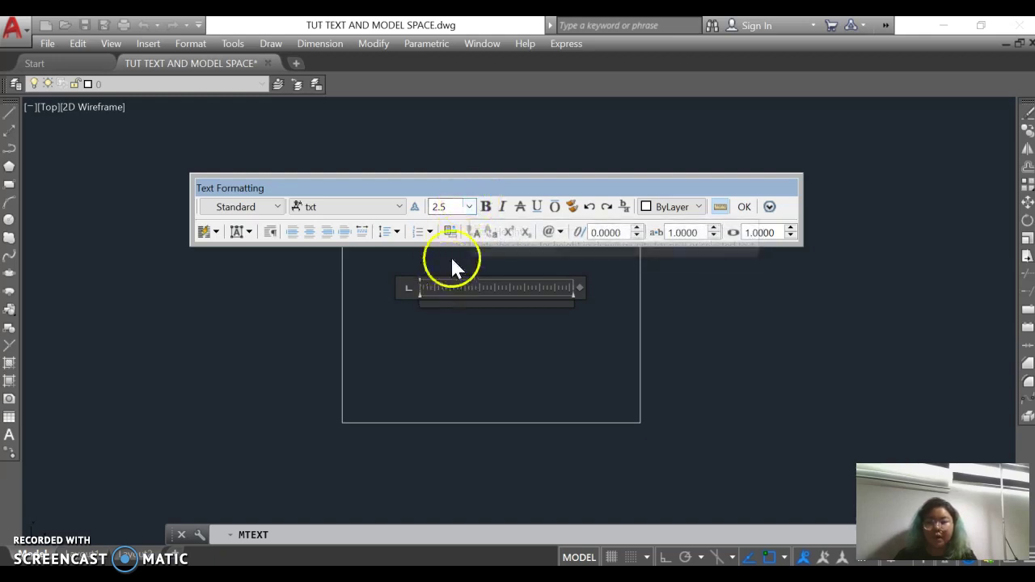
# - Set the text height to 5, write BUILDING A in the text box and finish the text
pyautogui.click(474, 212)
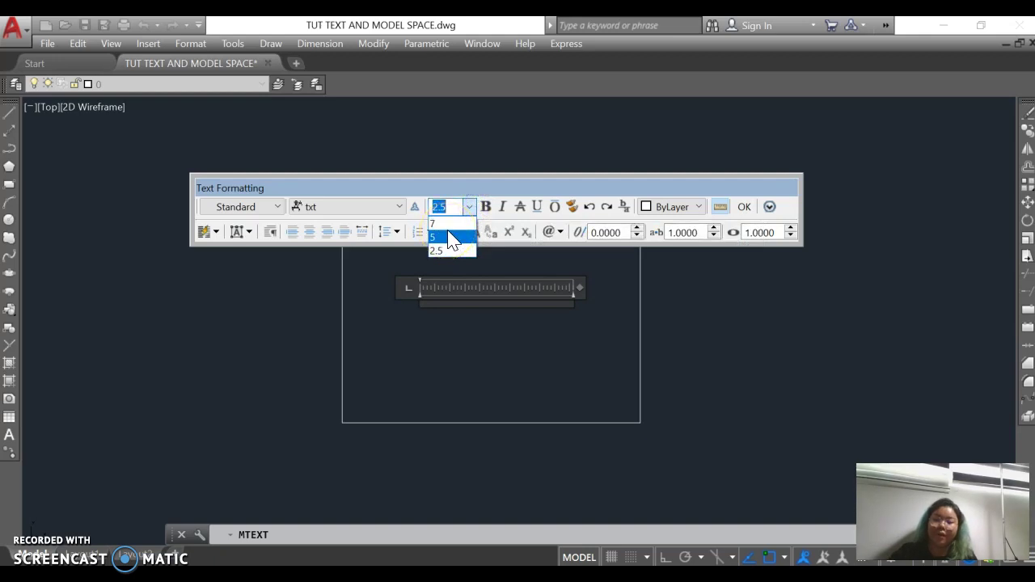
pyautogui.click(450, 238)
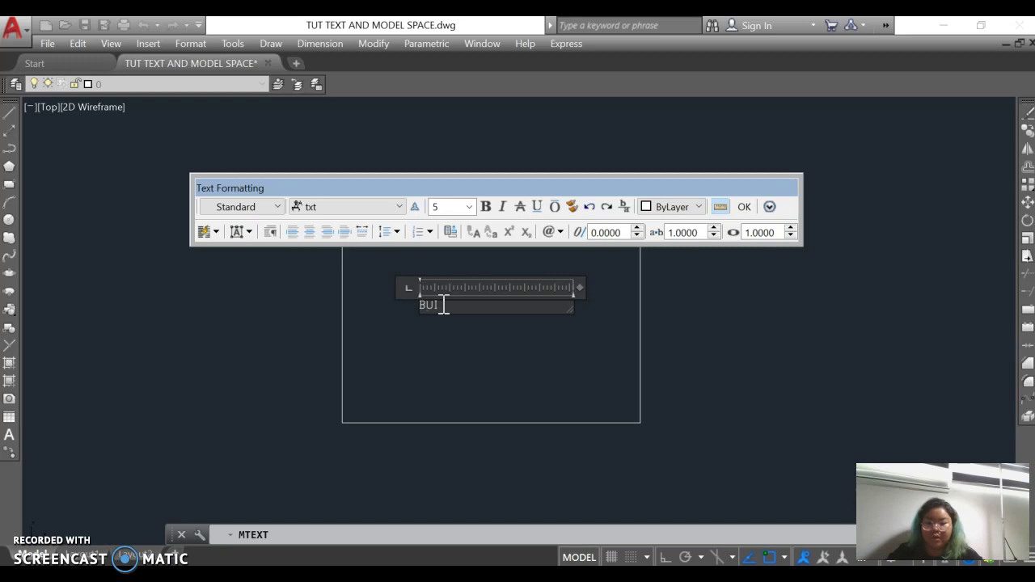
pyautogui.click(465, 304)
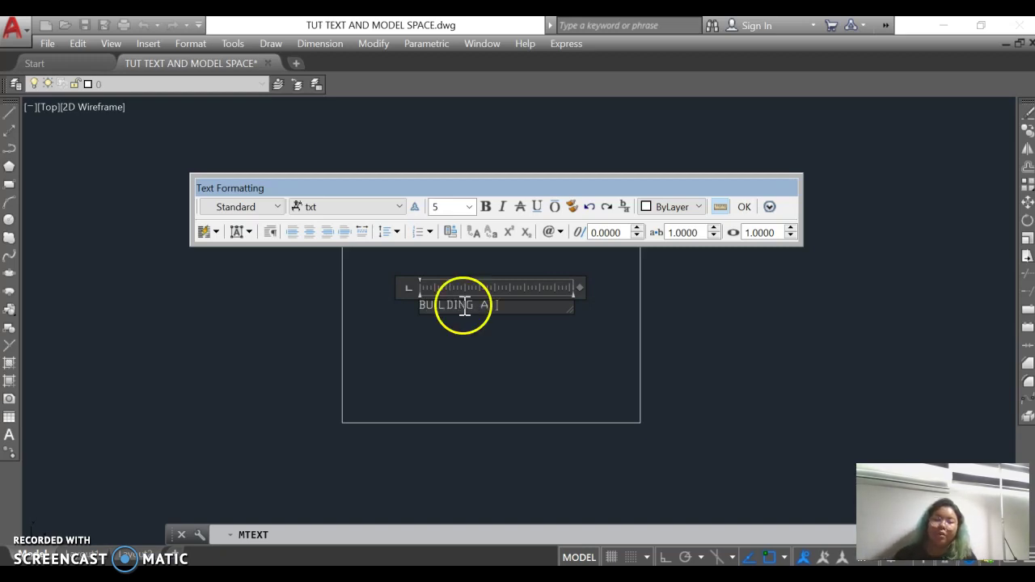
pyautogui.click(748, 207)
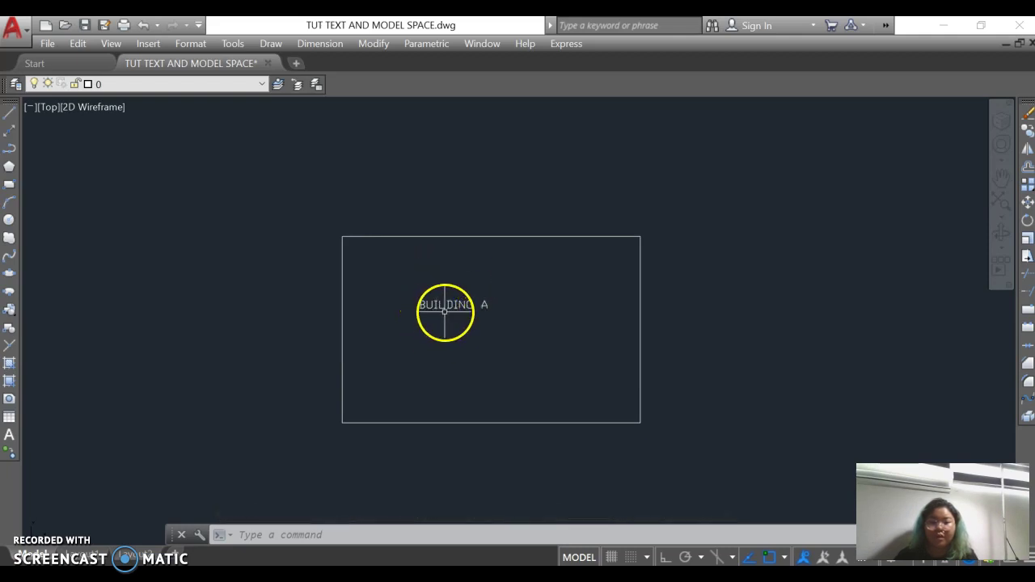
# - Move the BUILDING A text down and to the right by its location grip, closer to the rectangle's centre
pyautogui.moveTo(451, 307)
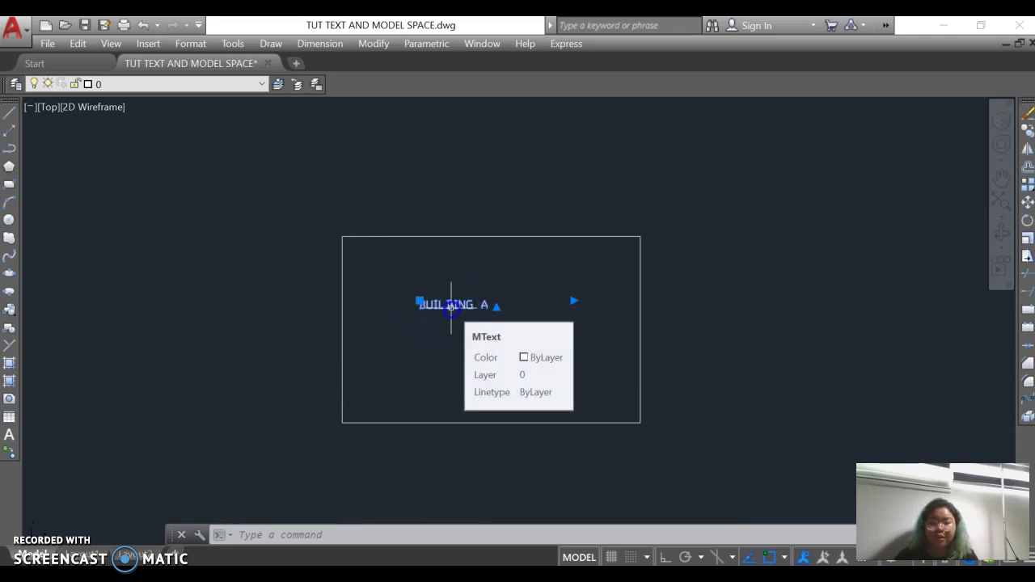
pyautogui.click(418, 301)
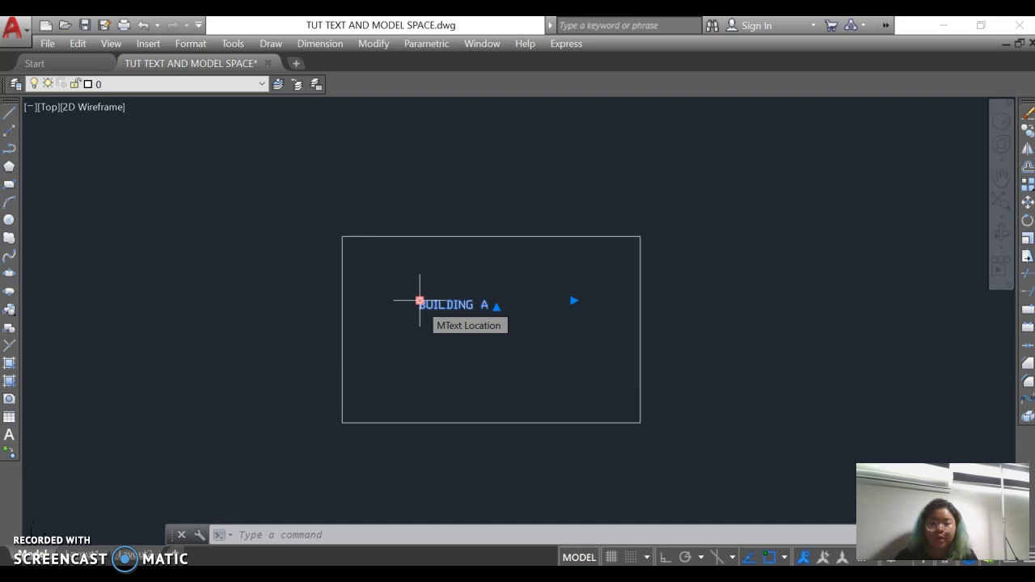
pyautogui.click(419, 301)
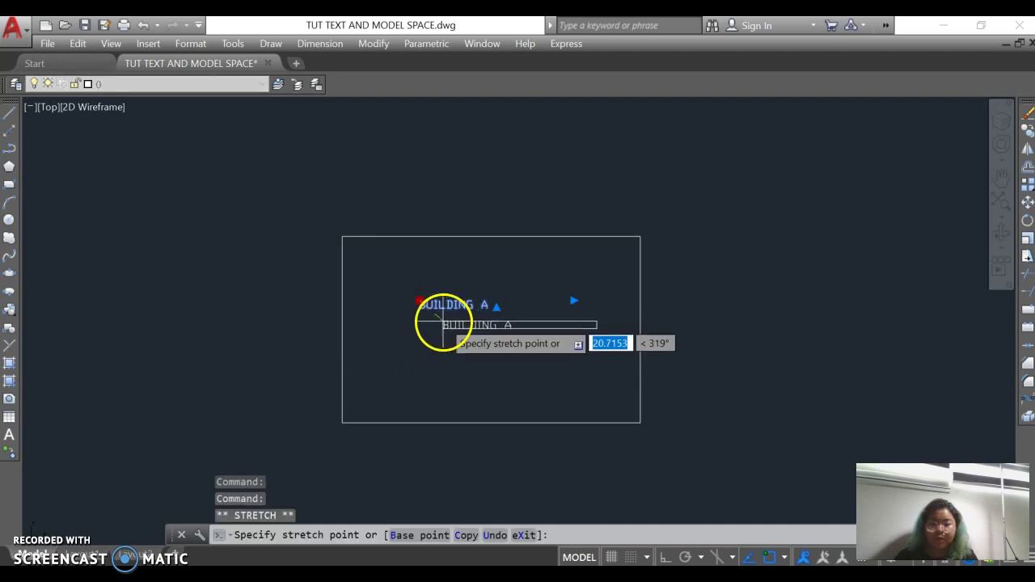
pyautogui.click(438, 325)
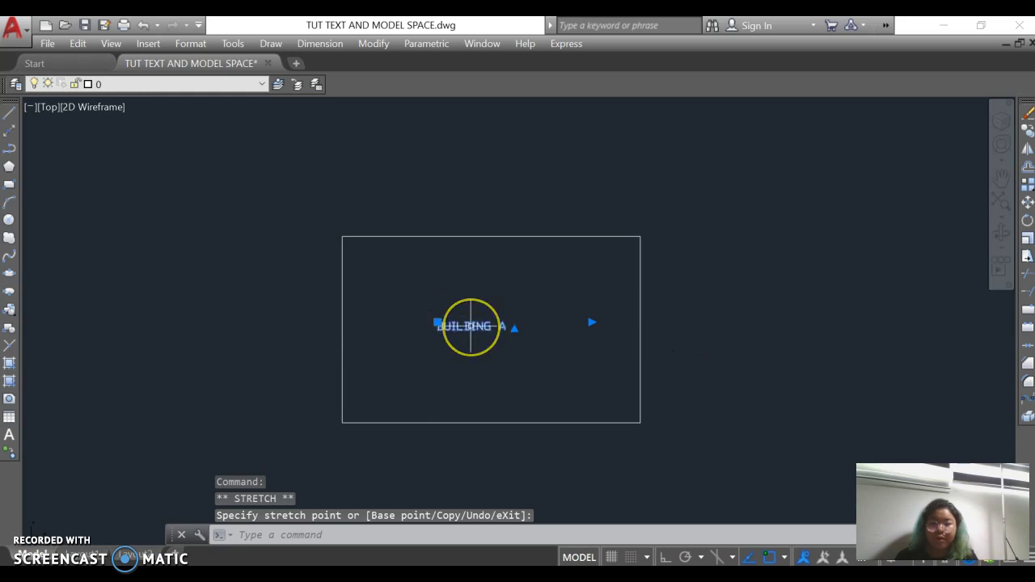
# - Edit the BUILDING A multiline text and set the height of all its characters to 6
pyautogui.rightClick(472, 328)
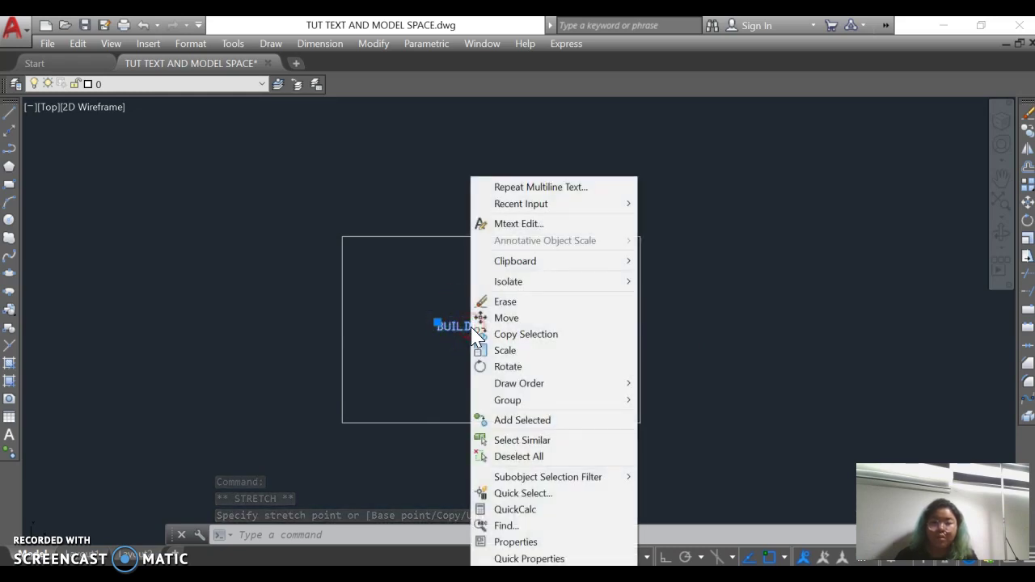
pyautogui.click(534, 226)
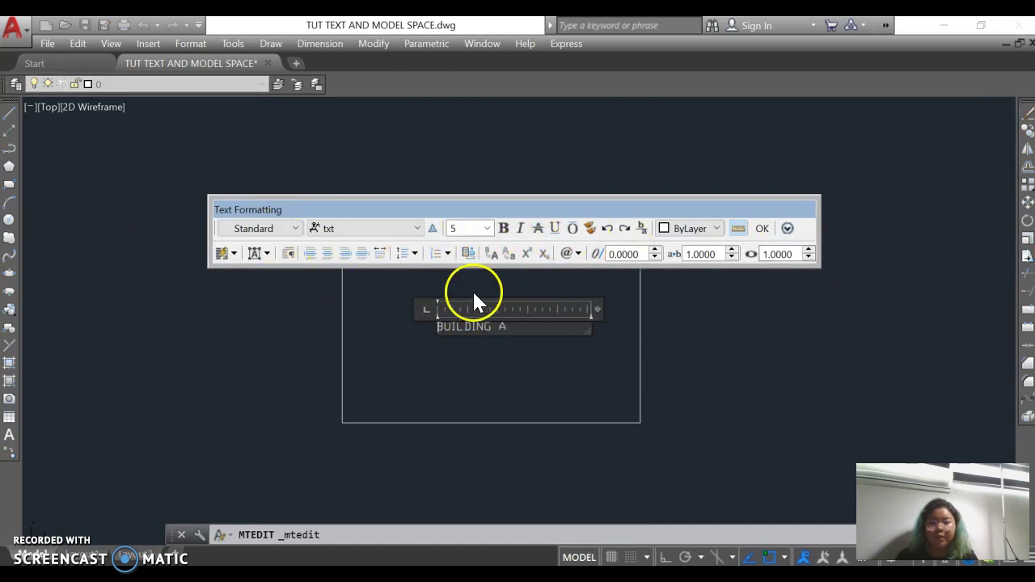
pyautogui.moveTo(505, 325); pyautogui.dragTo(451, 324)
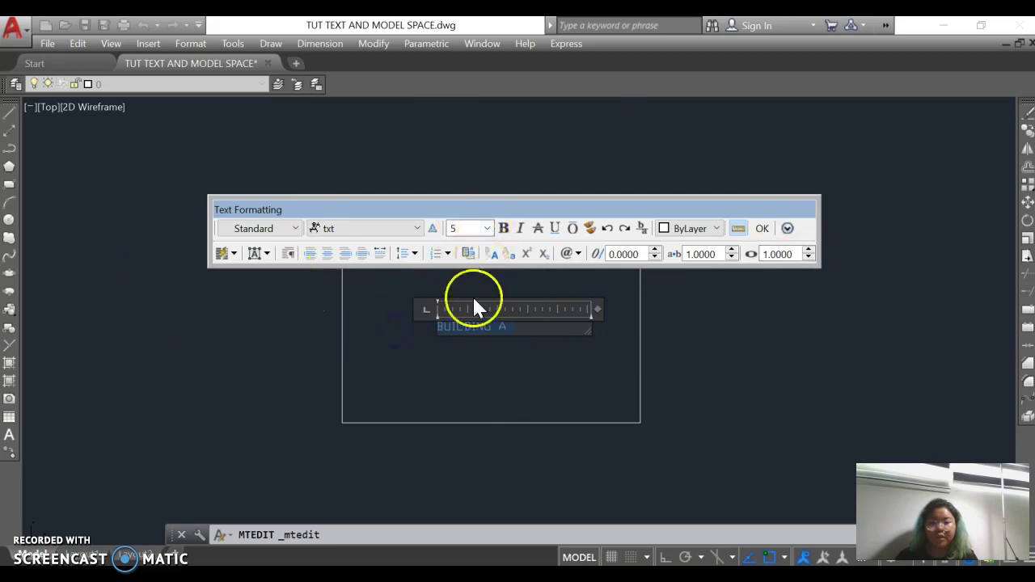
pyautogui.click(487, 228)
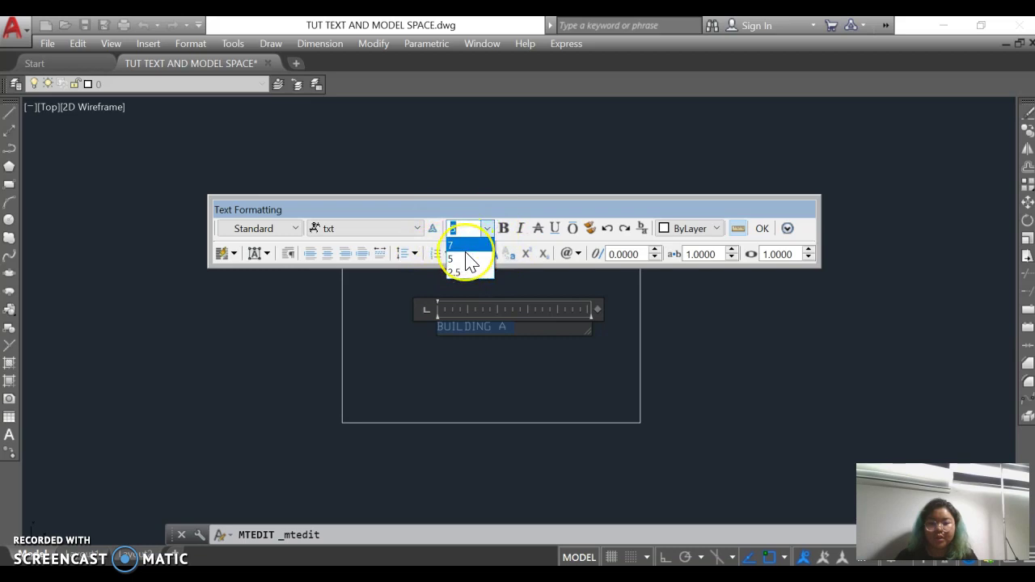
pyautogui.write('6')
pyautogui.press('Return')
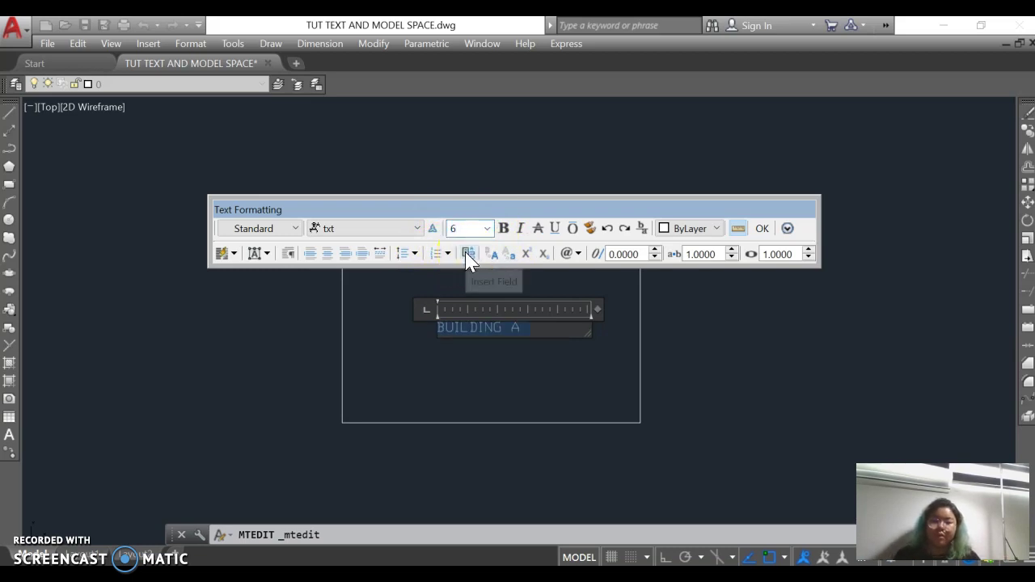
pyautogui.click(763, 229)
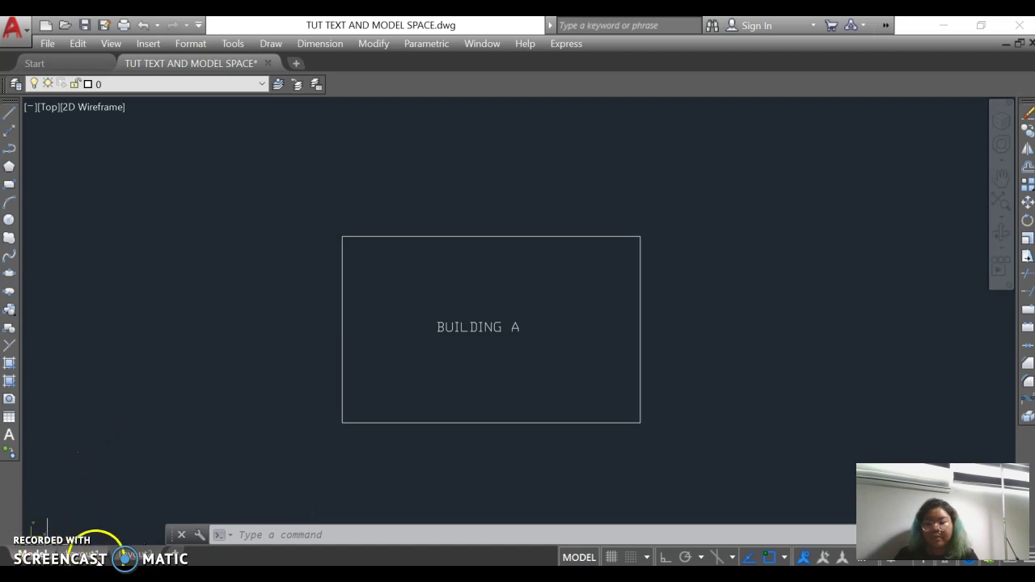
# - Switch to Layout1 and stretch the viewport's lower-right and upper-right corners out to the dashed printable margin
pyautogui.moveTo(76, 556)
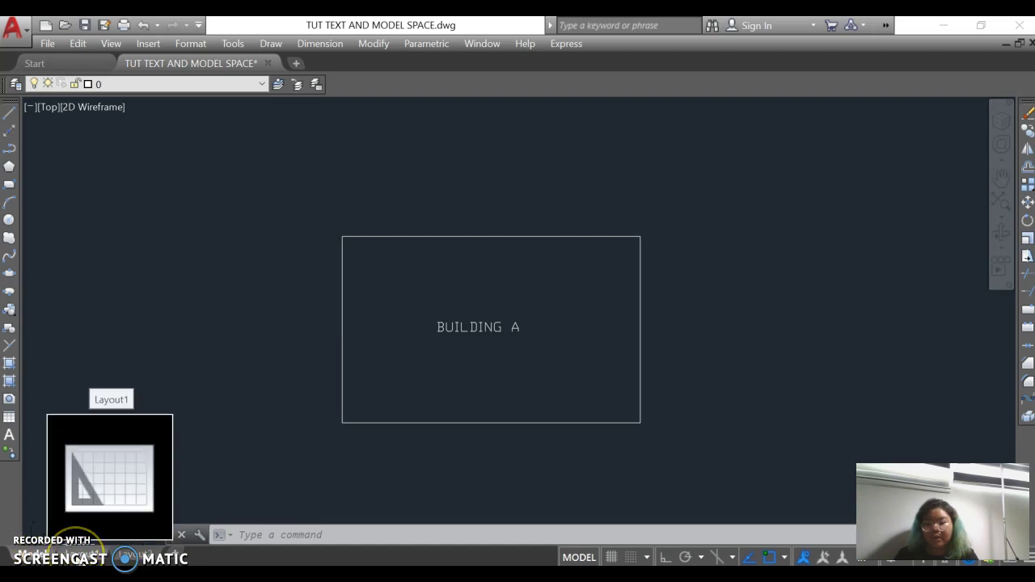
pyautogui.click(76, 556)
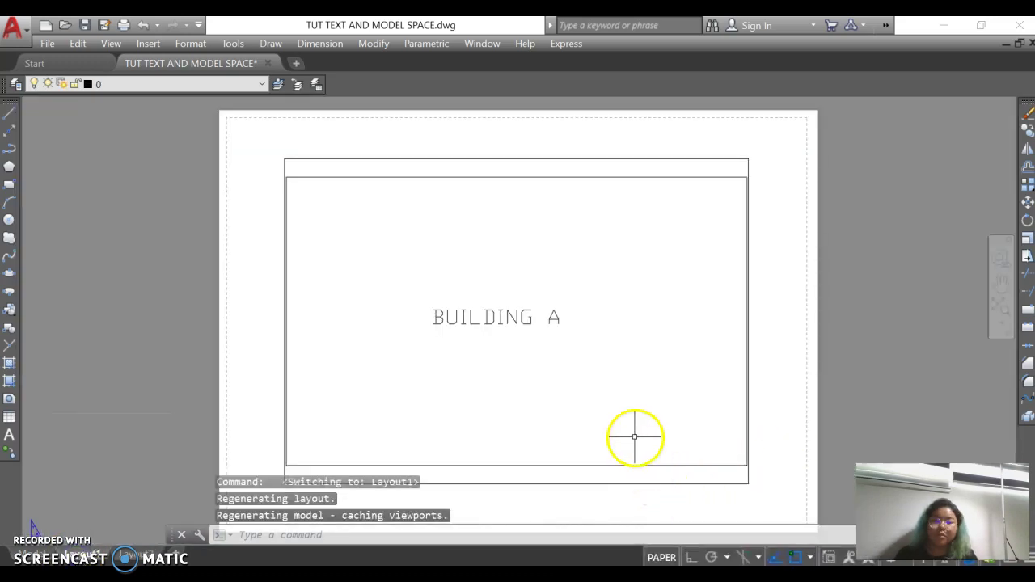
pyautogui.scroll(-2, 589, 409)
pyautogui.click(684, 456)
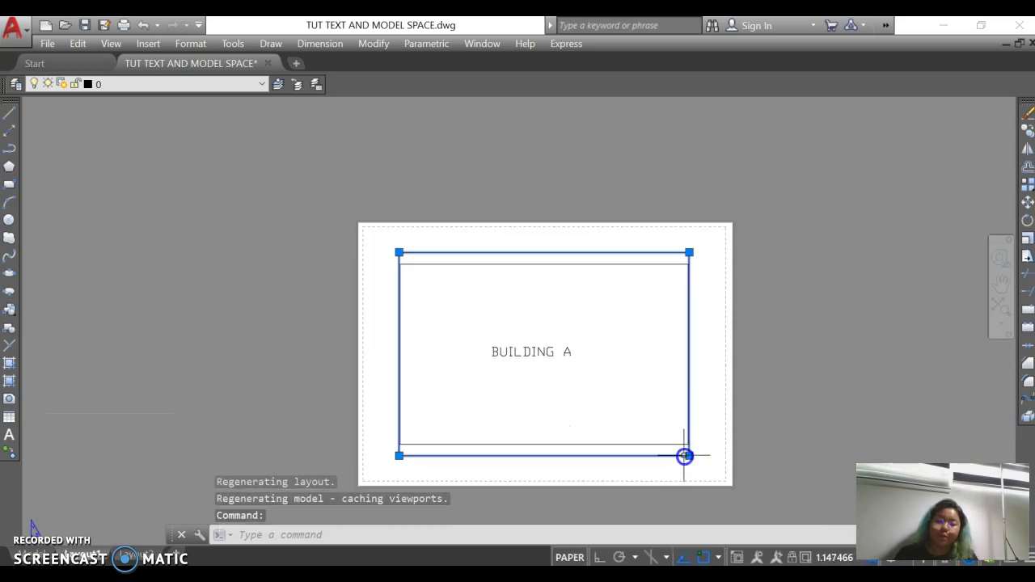
pyautogui.click(688, 455)
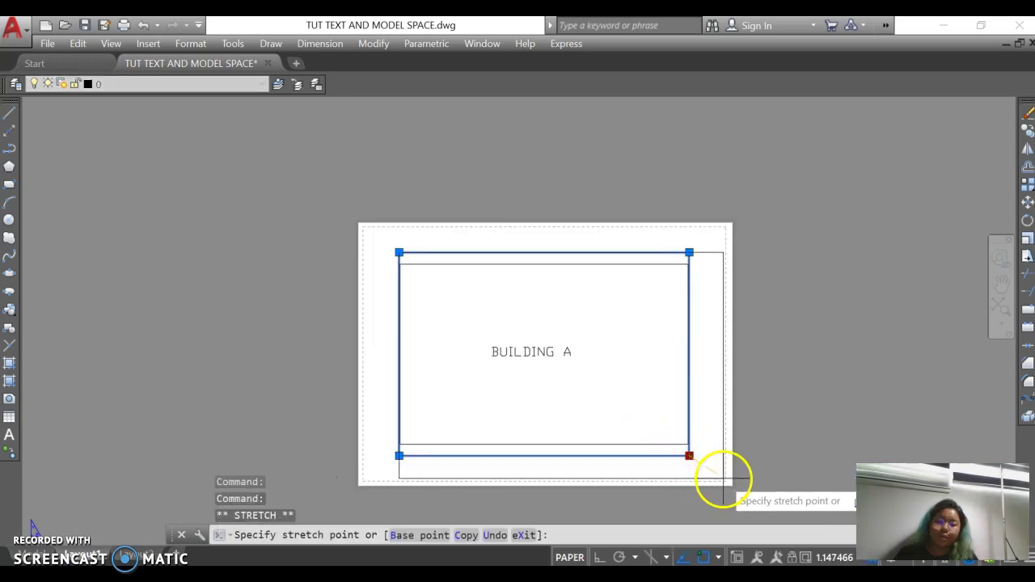
pyautogui.click(725, 481)
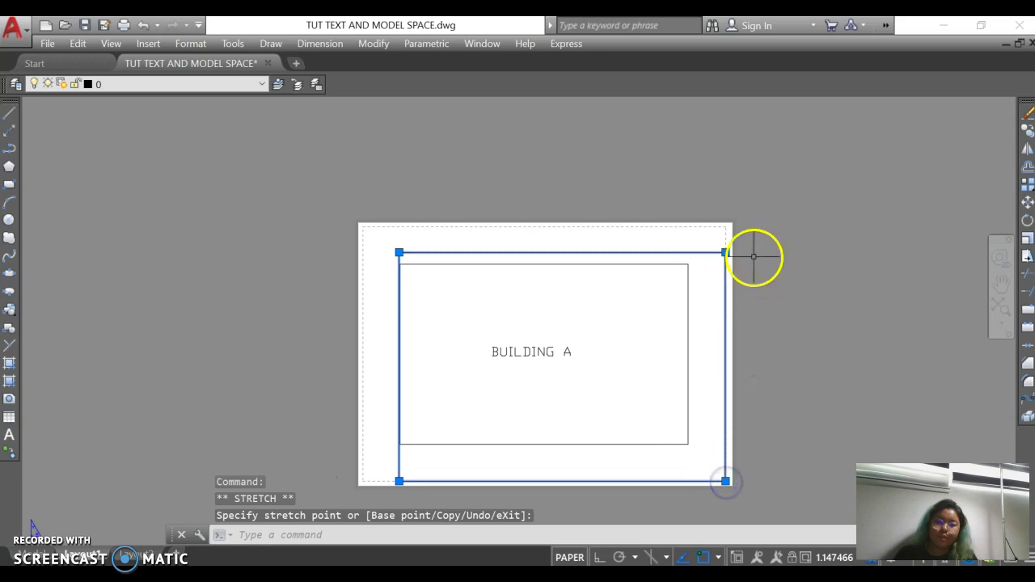
pyautogui.click(725, 252)
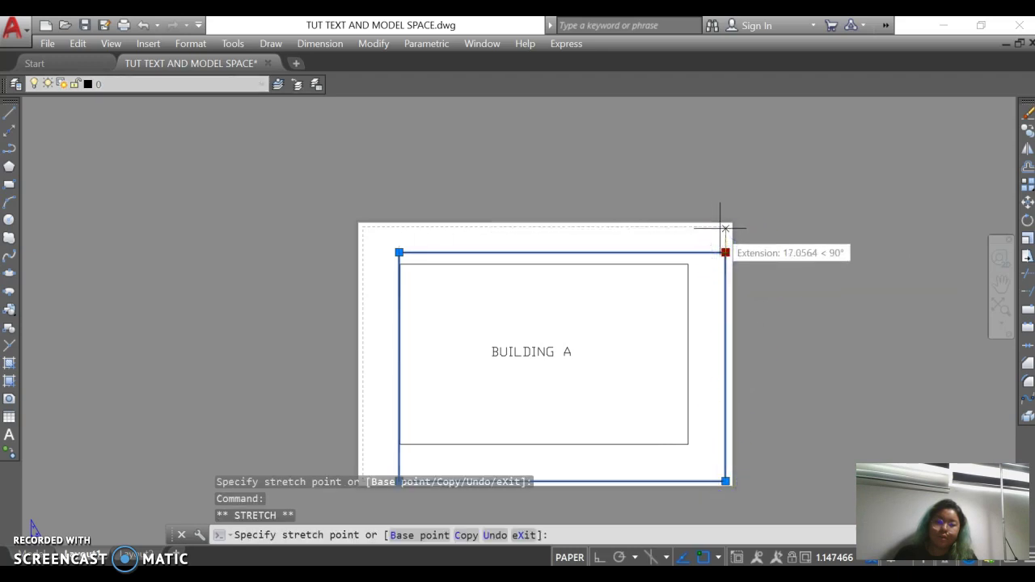
pyautogui.click(726, 227)
# - Stretch the viewport's lower-left corner out to the corner of the printable margin
pyautogui.click(399, 482)
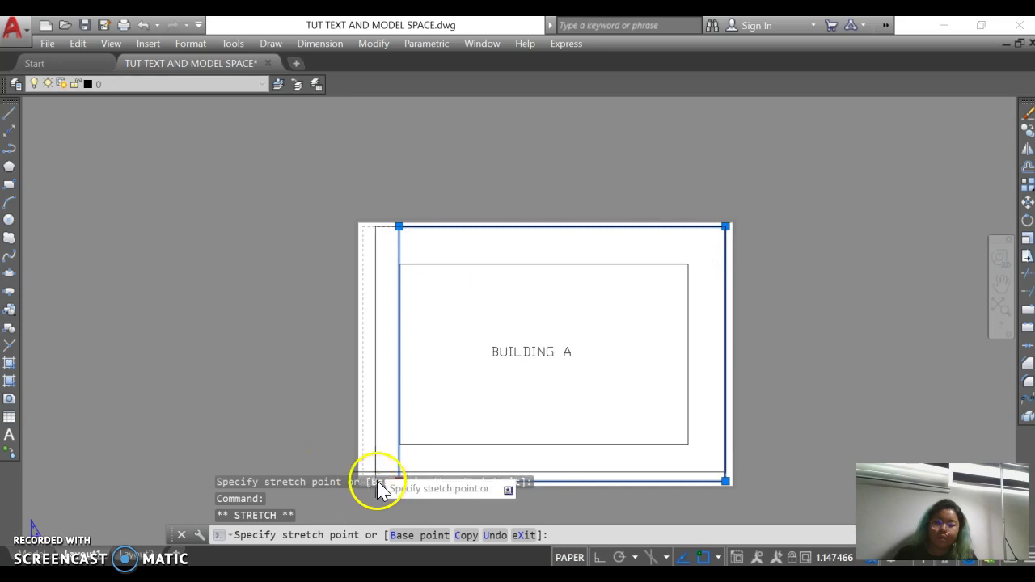
pyautogui.scroll(-2, 386, 473)
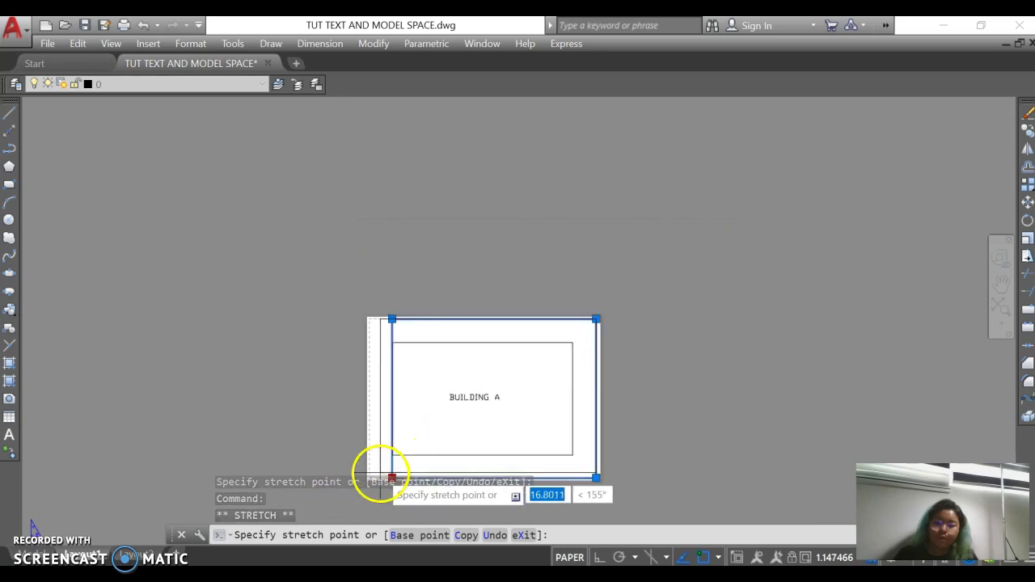
pyautogui.scroll(3, 368, 476)
pyautogui.click(372, 488)
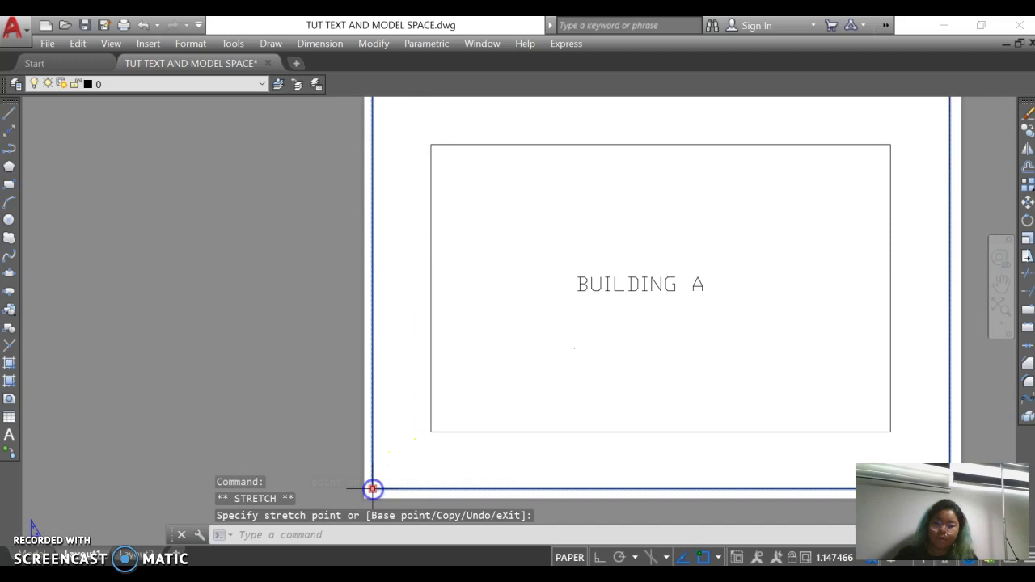
# - Draw a multiline text box on the sheet below the rectangle's lower-right corner and set its text height to 5
pyautogui.click(1000, 284)
pyautogui.moveTo(894, 349); pyautogui.dragTo(815, 375)
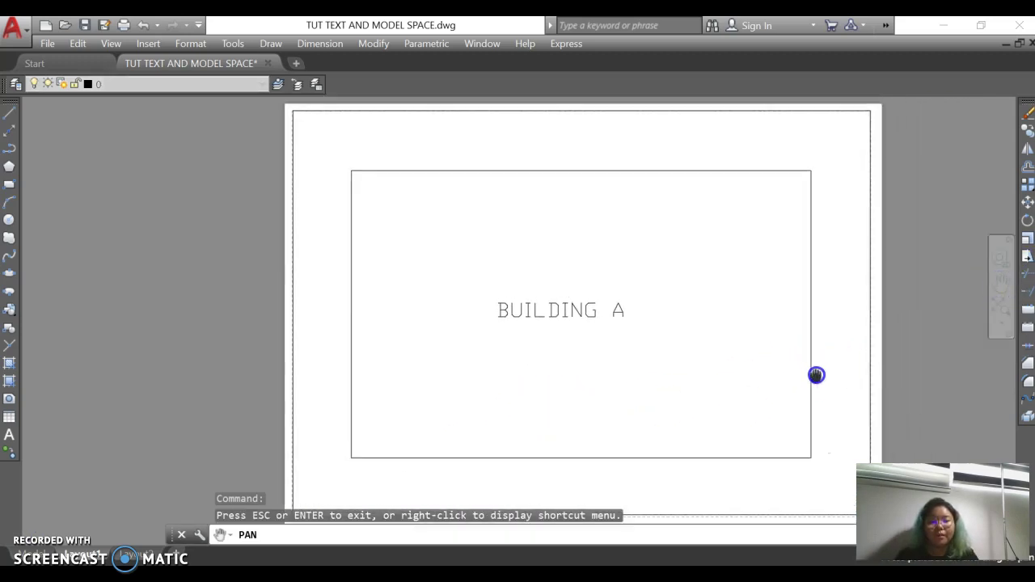
pyautogui.click(10, 435)
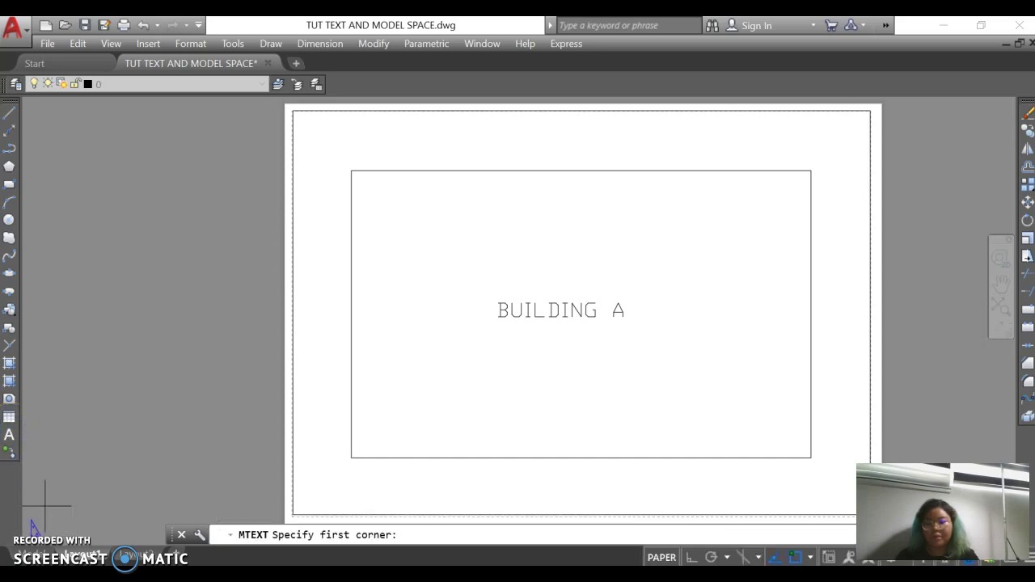
pyautogui.click(737, 468)
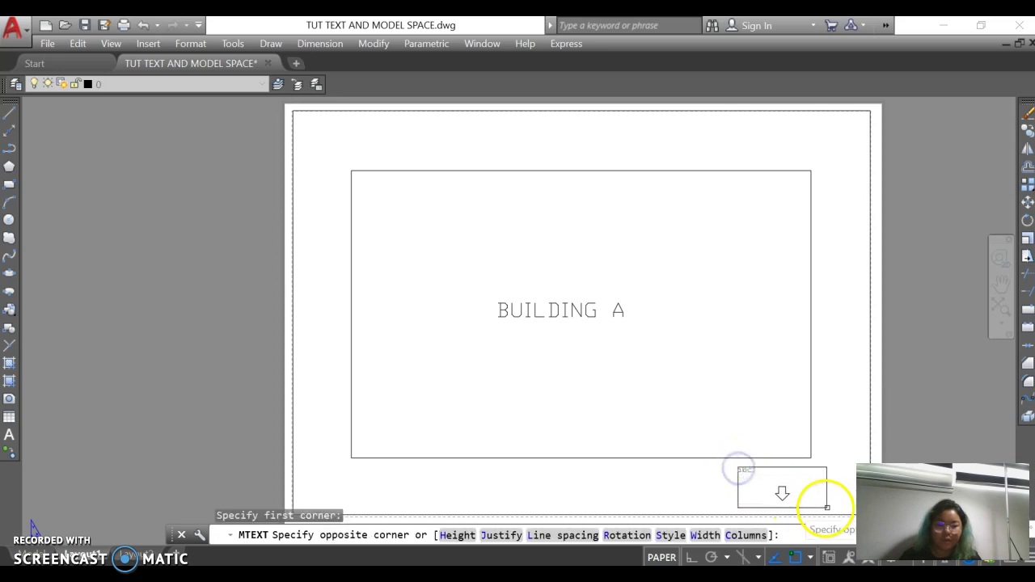
pyautogui.click(854, 507)
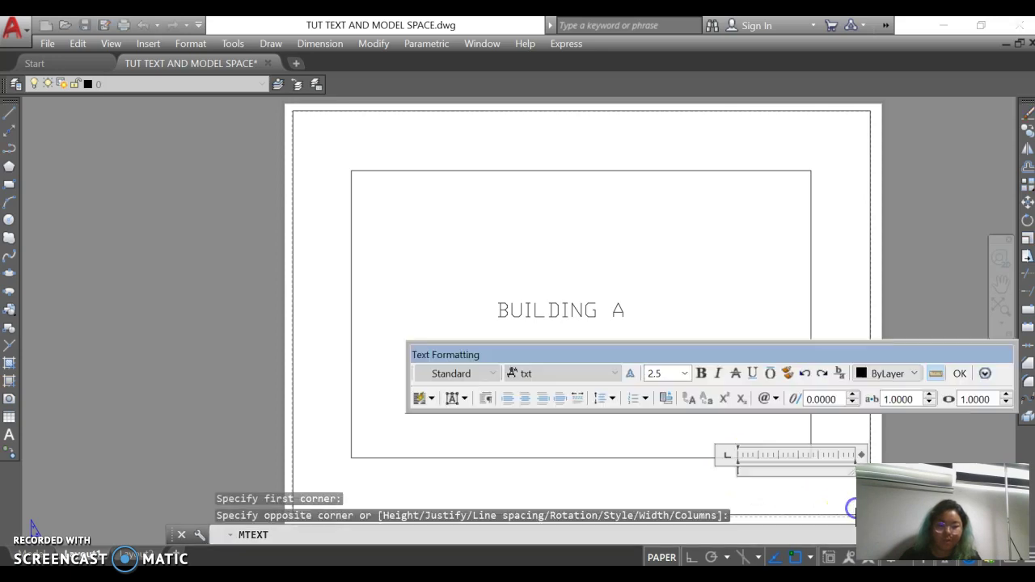
pyautogui.click(684, 374)
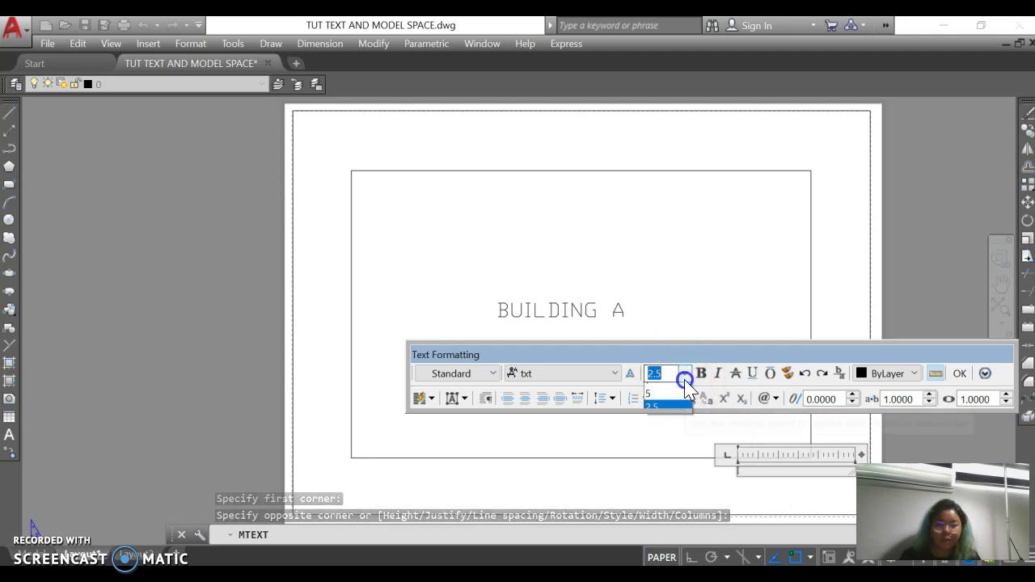
pyautogui.click(664, 416)
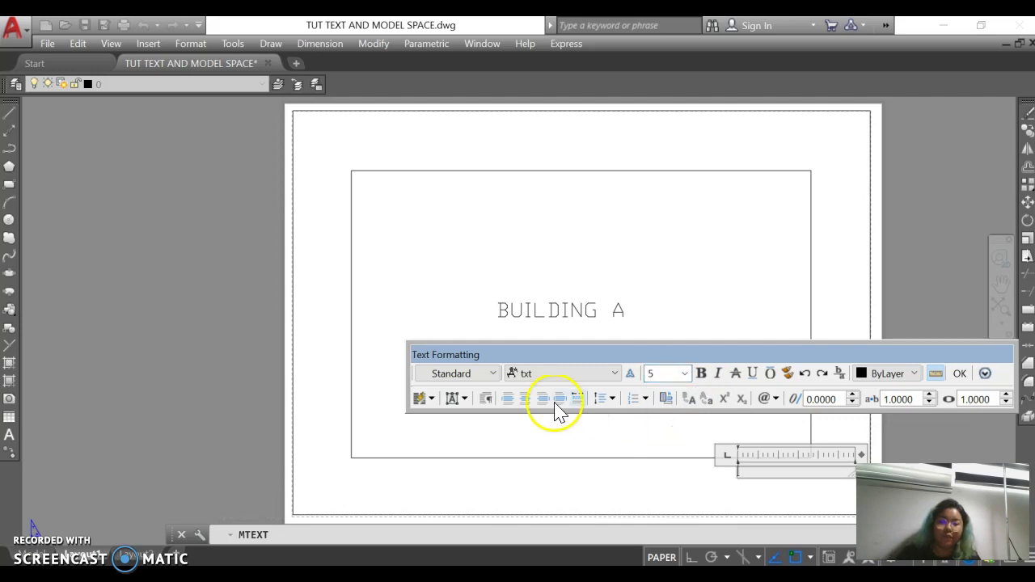
# - Enter EX6.2 on the first line and the author's full name on the second line, and finish the multiline text
pyautogui.click(769, 473)
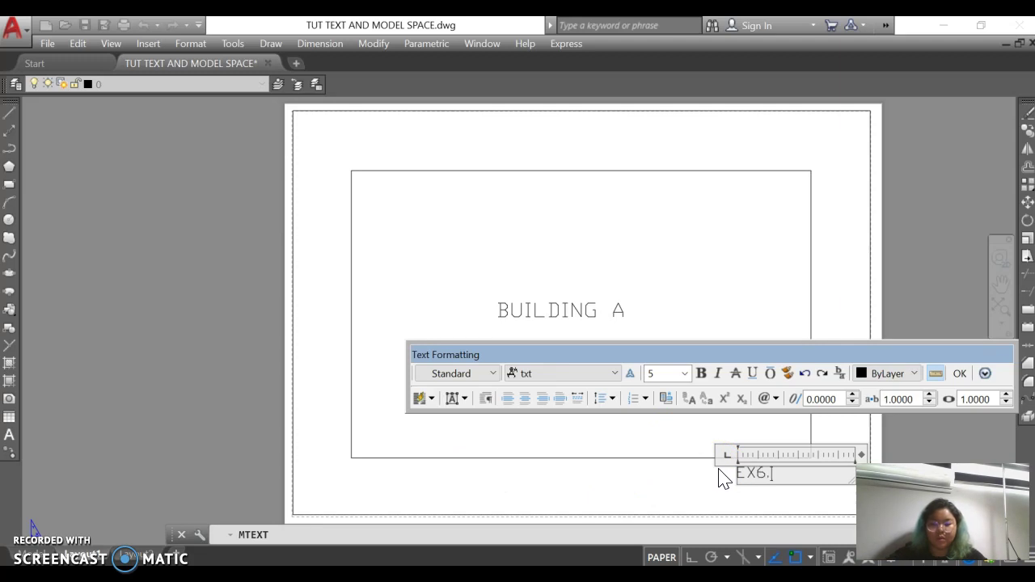
pyautogui.press('Return')
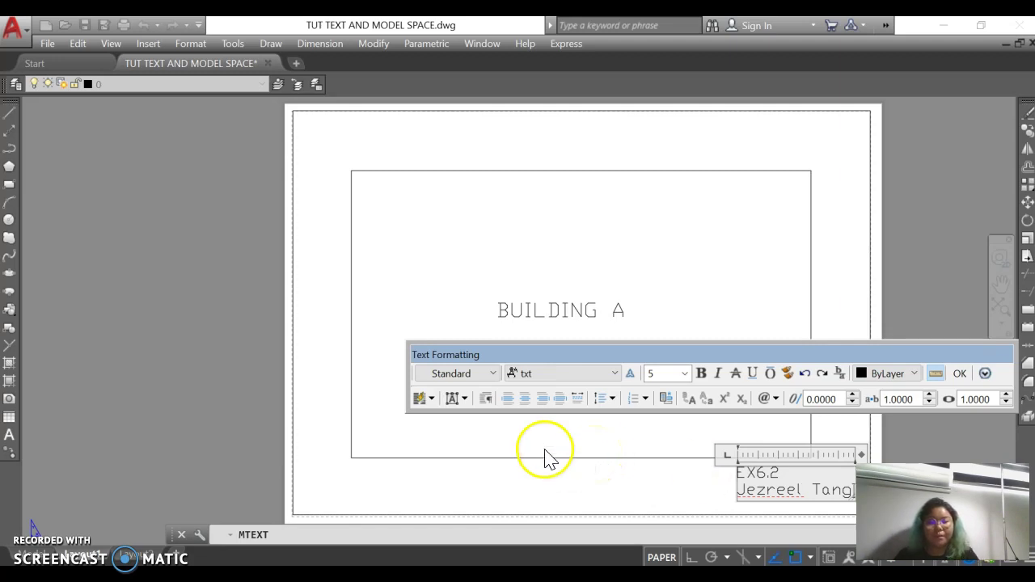
pyautogui.click(958, 374)
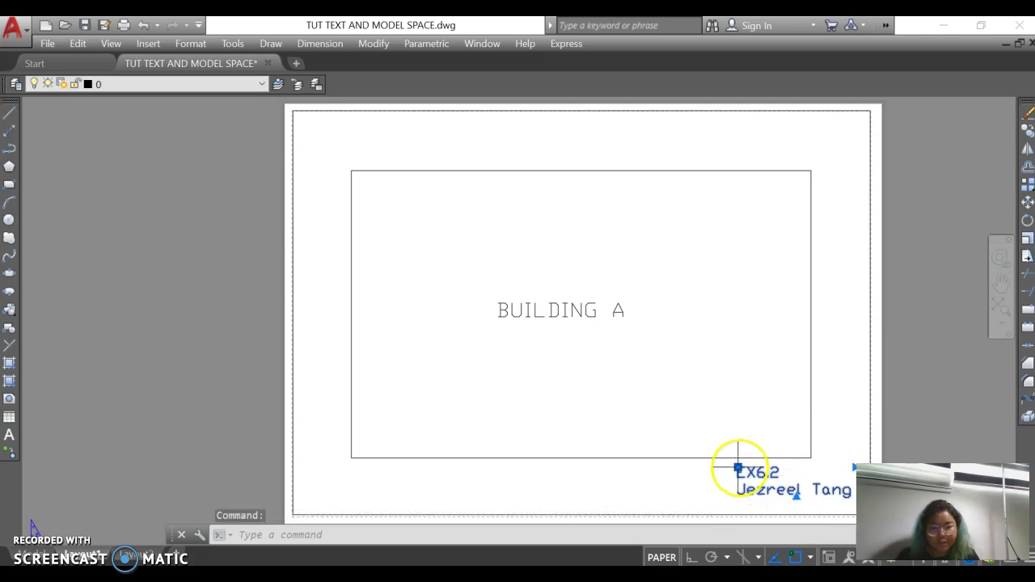
# - Move the EX6.2 text block left and slightly down, and adjust its column width so the name fits on one line
pyautogui.click(737, 468)
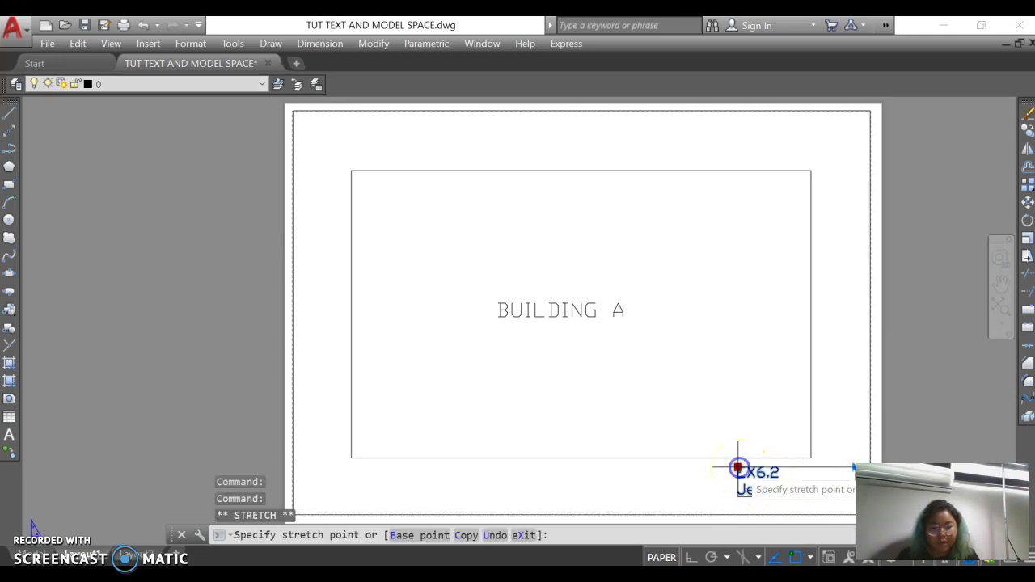
pyautogui.click(698, 480)
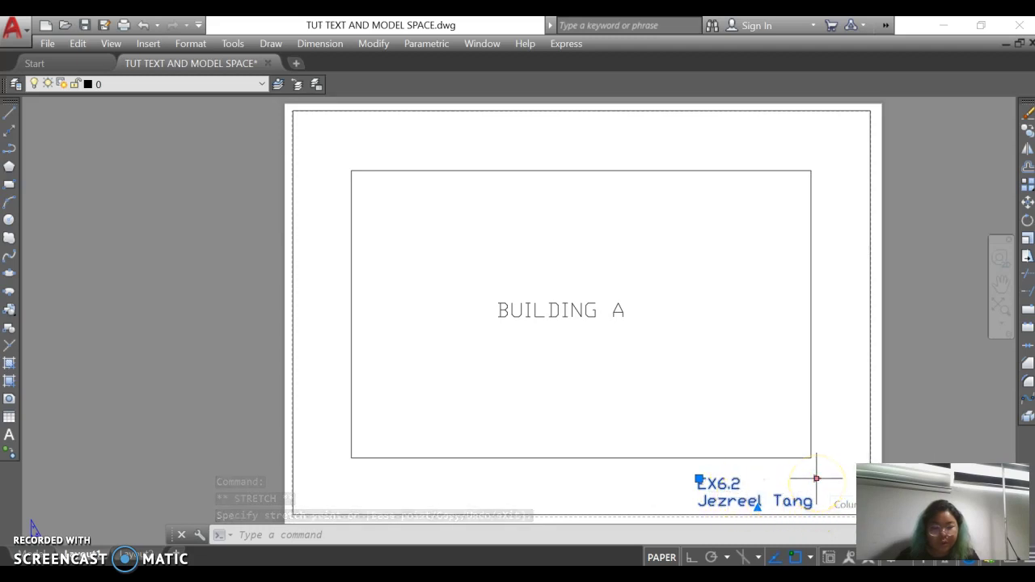
pyautogui.click(817, 483)
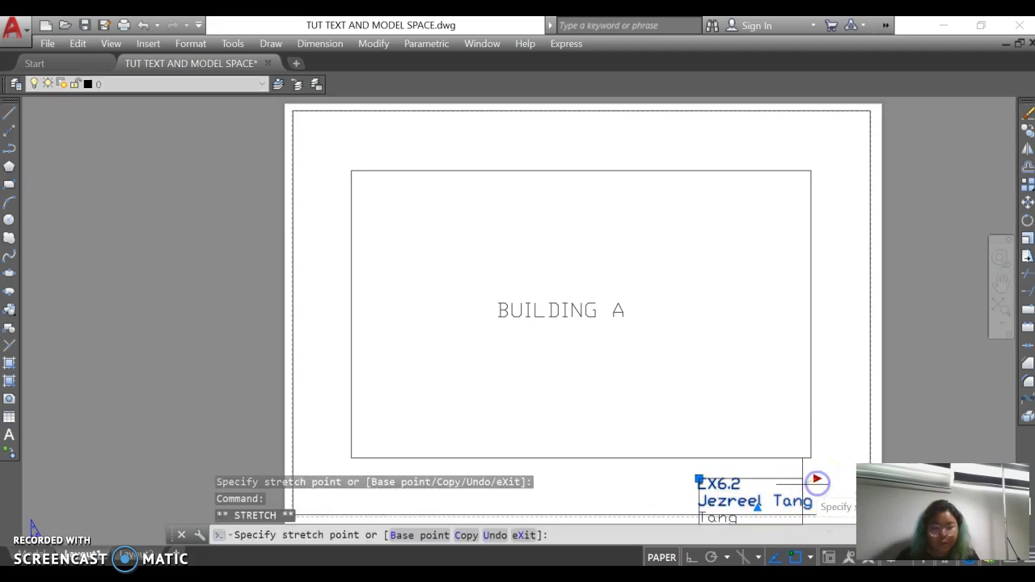
pyautogui.click(768, 483)
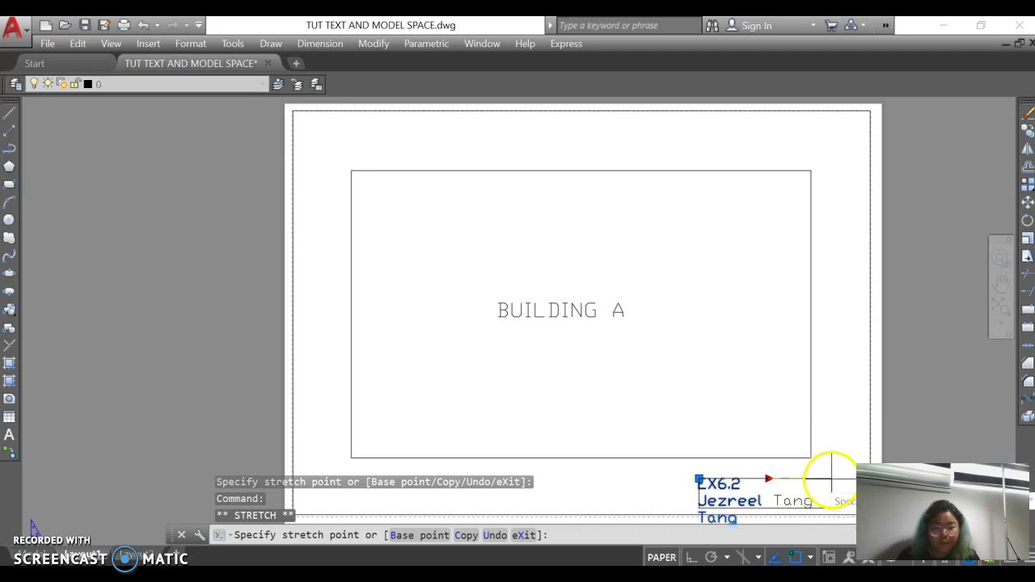
pyautogui.click(831, 478)
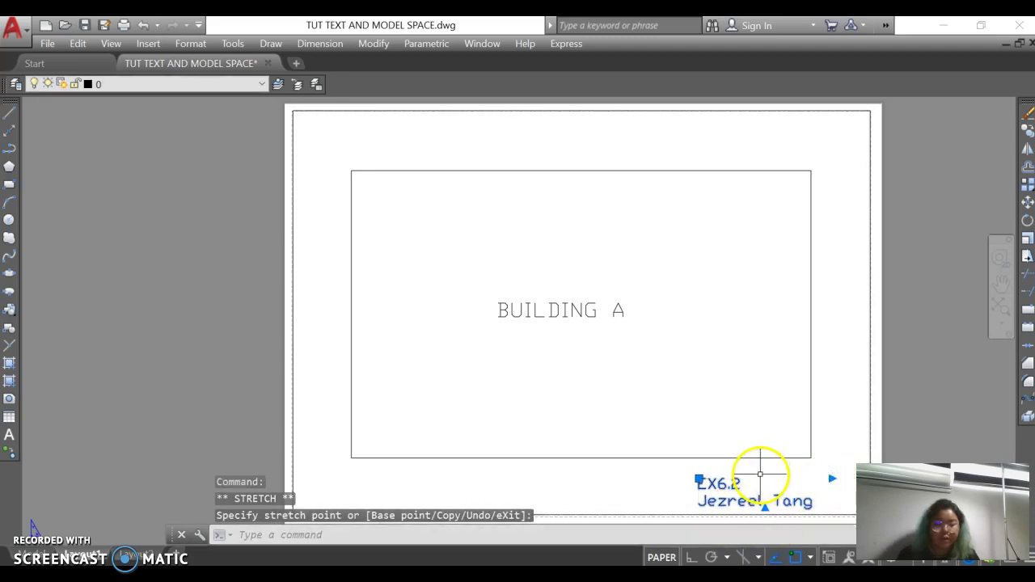